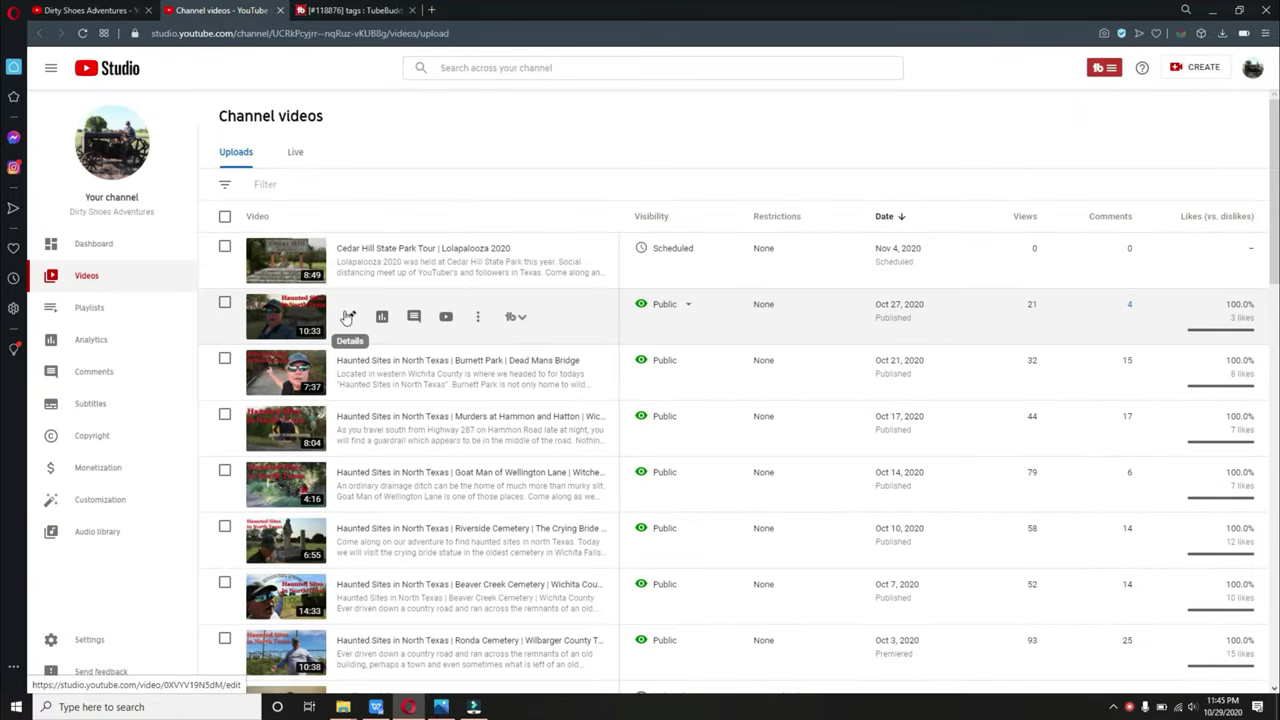
# Open the details page of the Cedar Hill State Park Tour video.
pyautogui.click(347, 262)
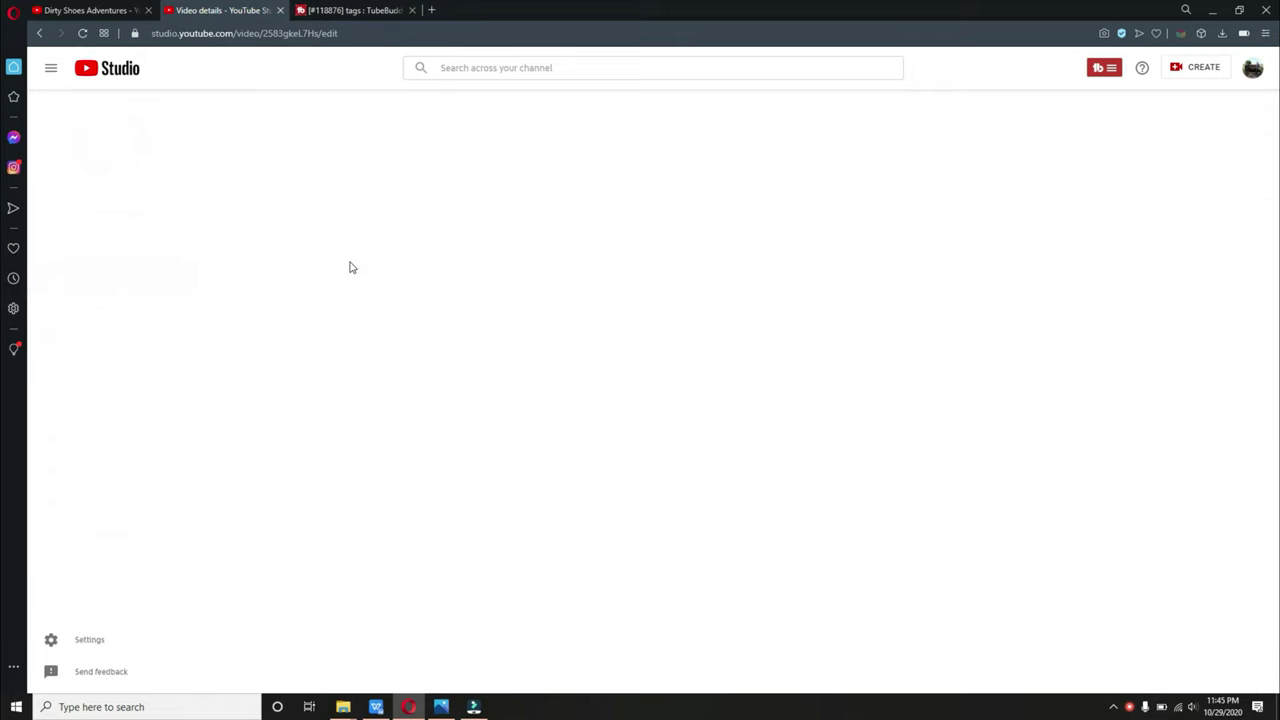
pyautogui.scroll(-3, 214, 328)
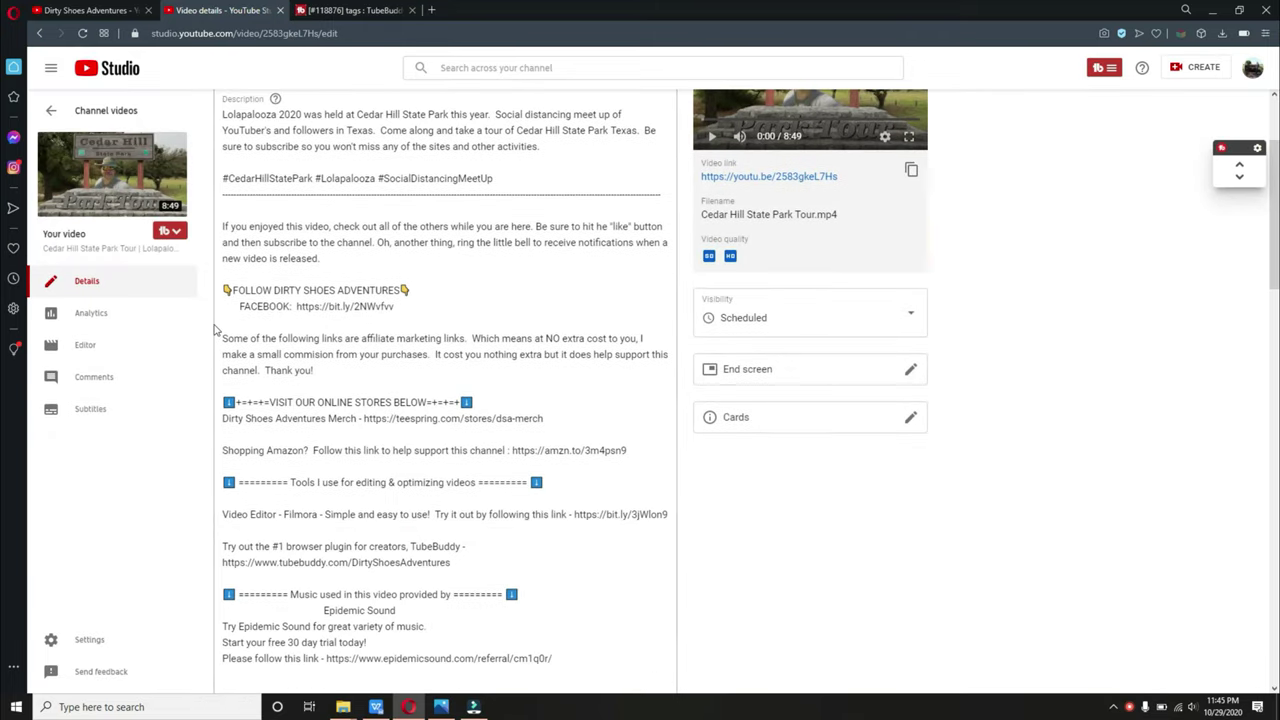
pyautogui.scroll(3, 207, 335)
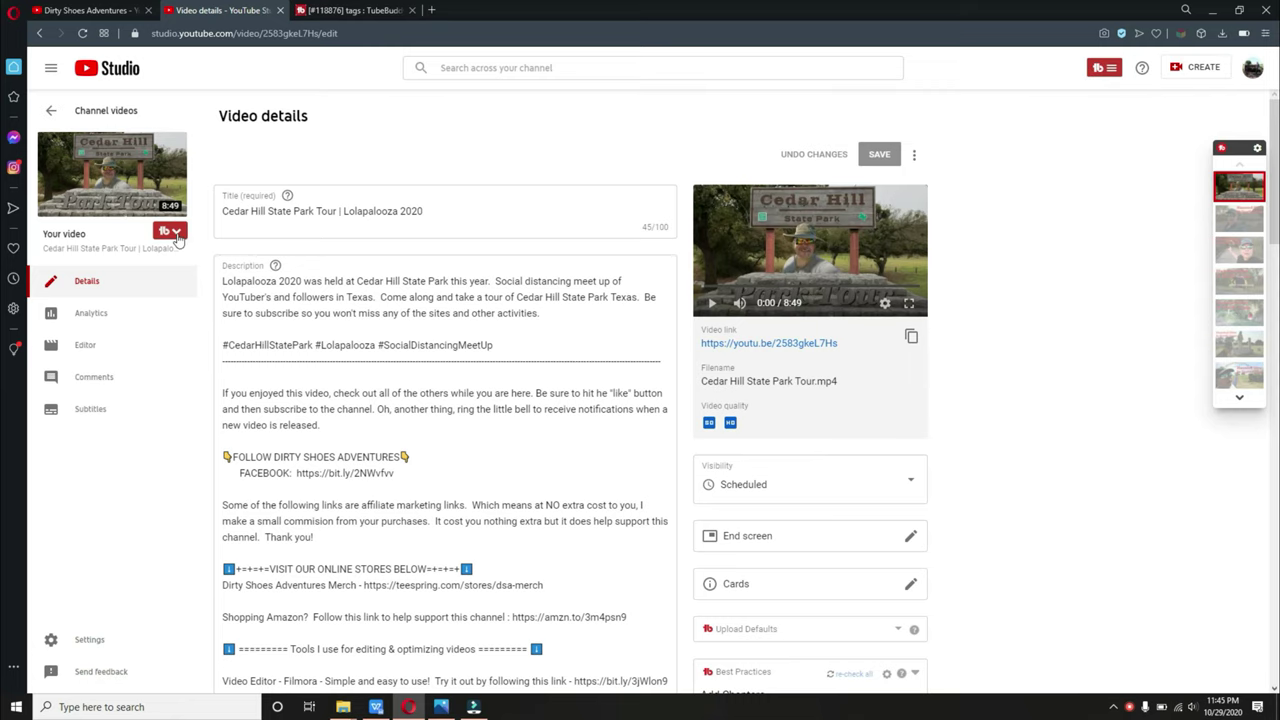
# Check the video's tags, then show the annotated screenshot of the missing tag tools in Photos.
pyautogui.scroll(-3, 199, 265)
pyautogui.scroll(-5, 201, 269)
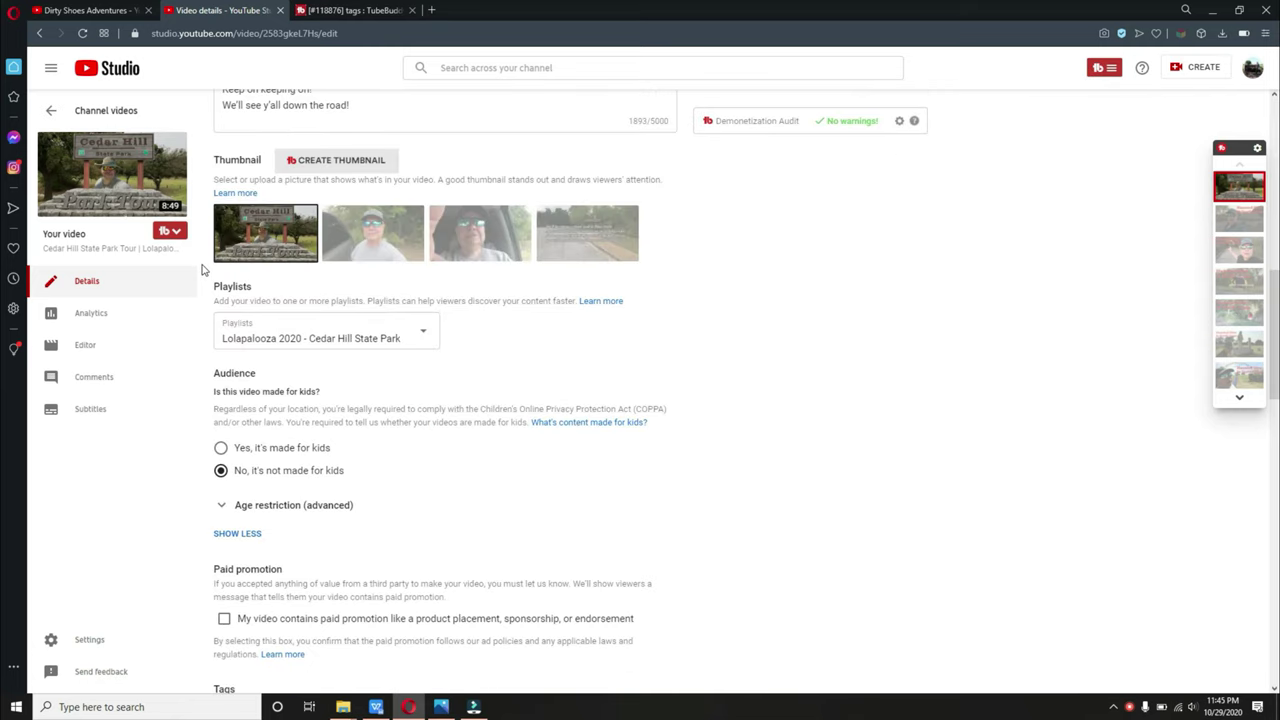
pyautogui.scroll(-1, 201, 269)
pyautogui.scroll(-2, 201, 269)
pyautogui.scroll(-2, 201, 269)
pyautogui.scroll(-1, 201, 269)
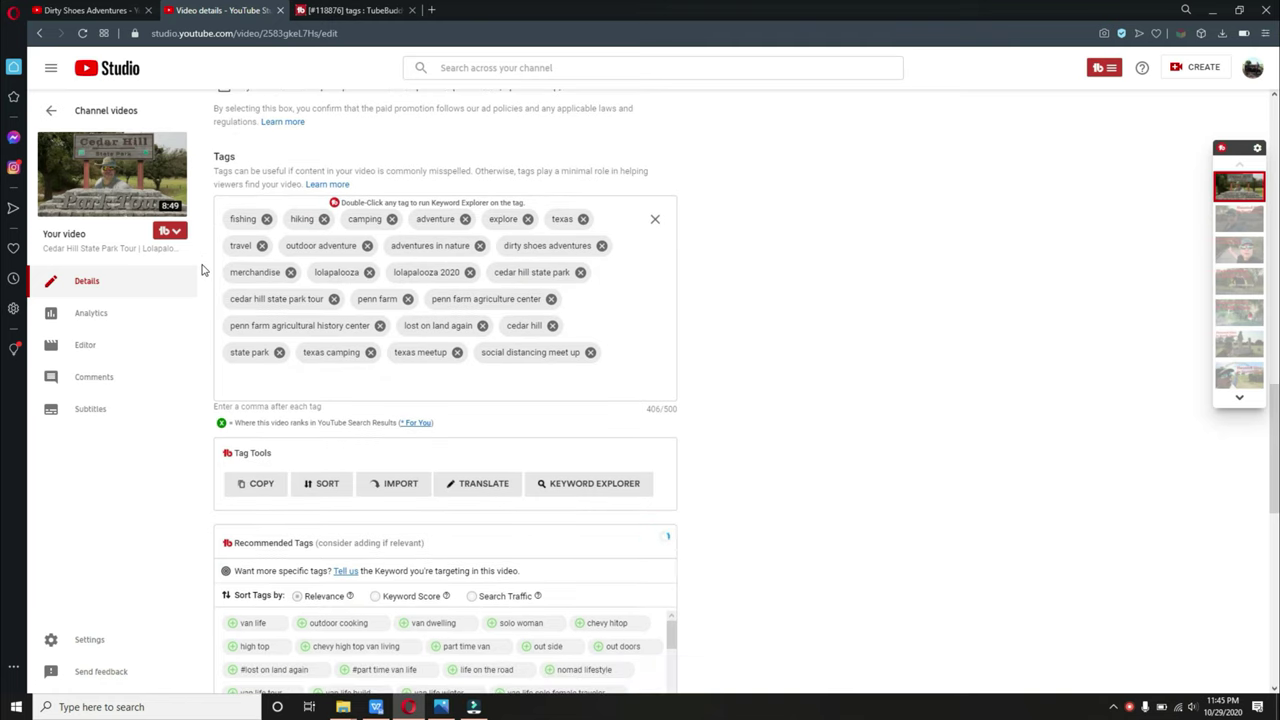
pyautogui.scroll(-2, 201, 269)
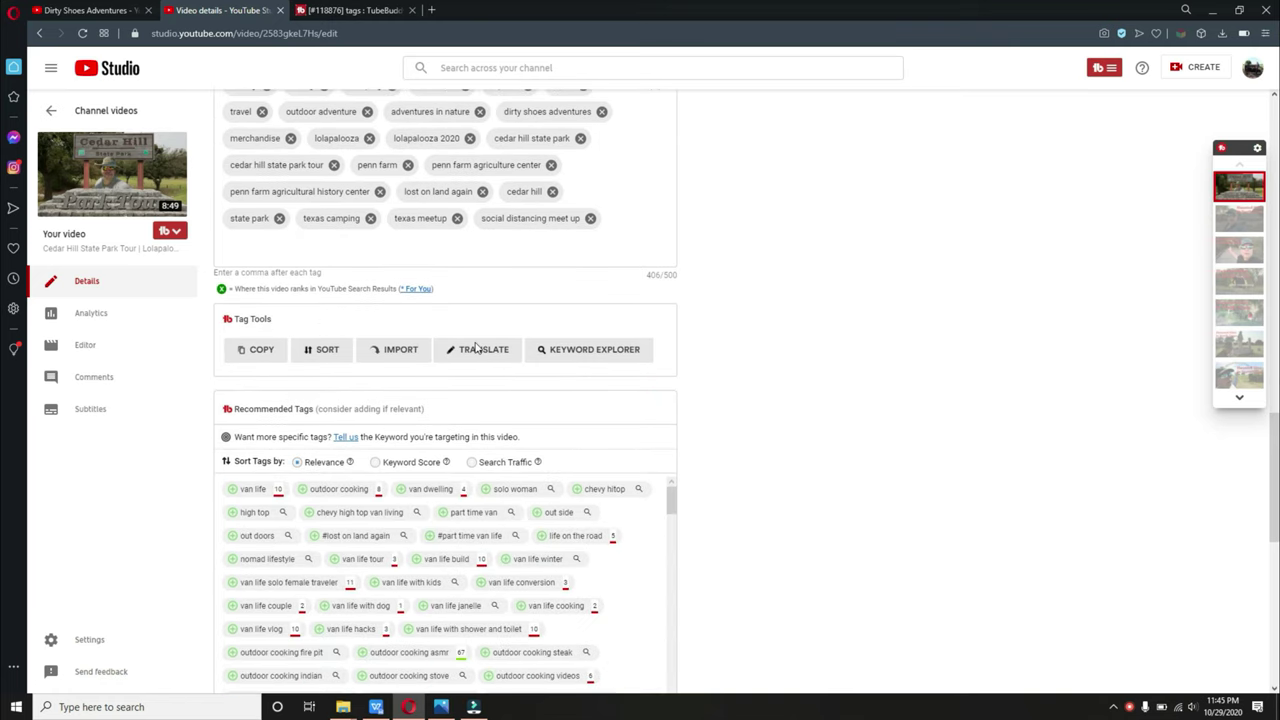
pyautogui.click(443, 706)
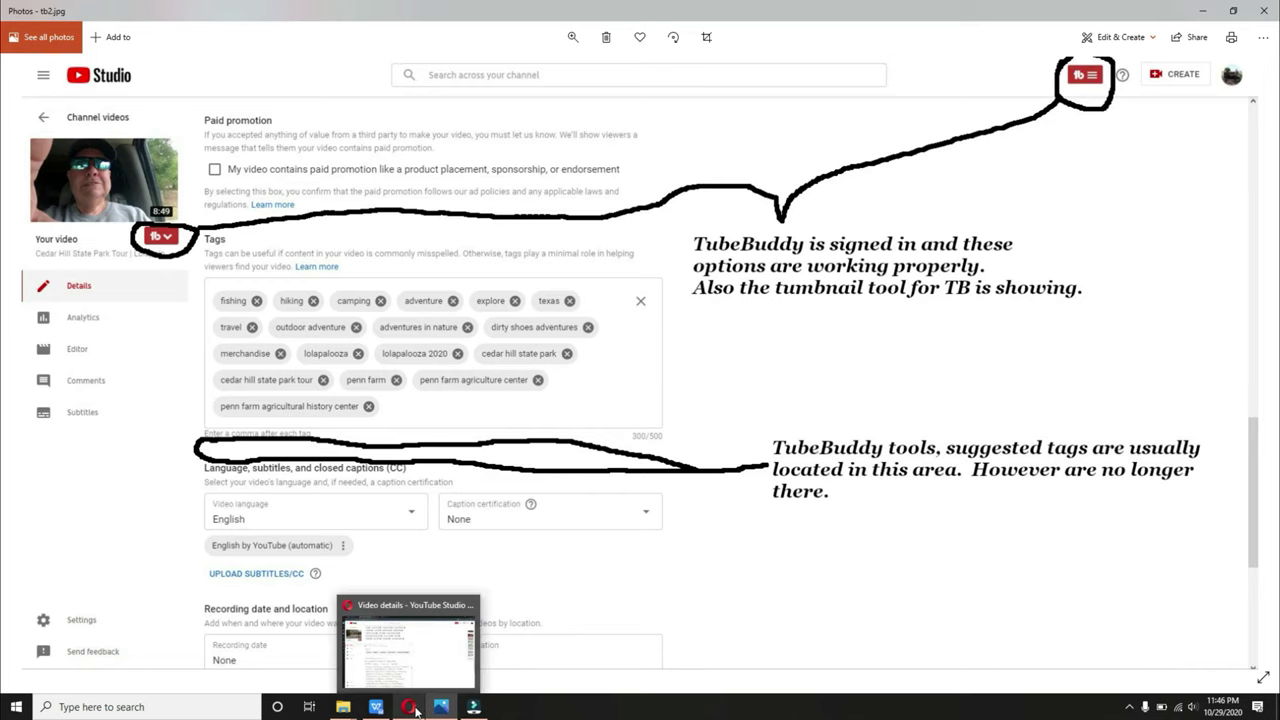
# Leave the tb2.jpg screenshot and return to the video details page in Opera.
pyautogui.click(436, 620)
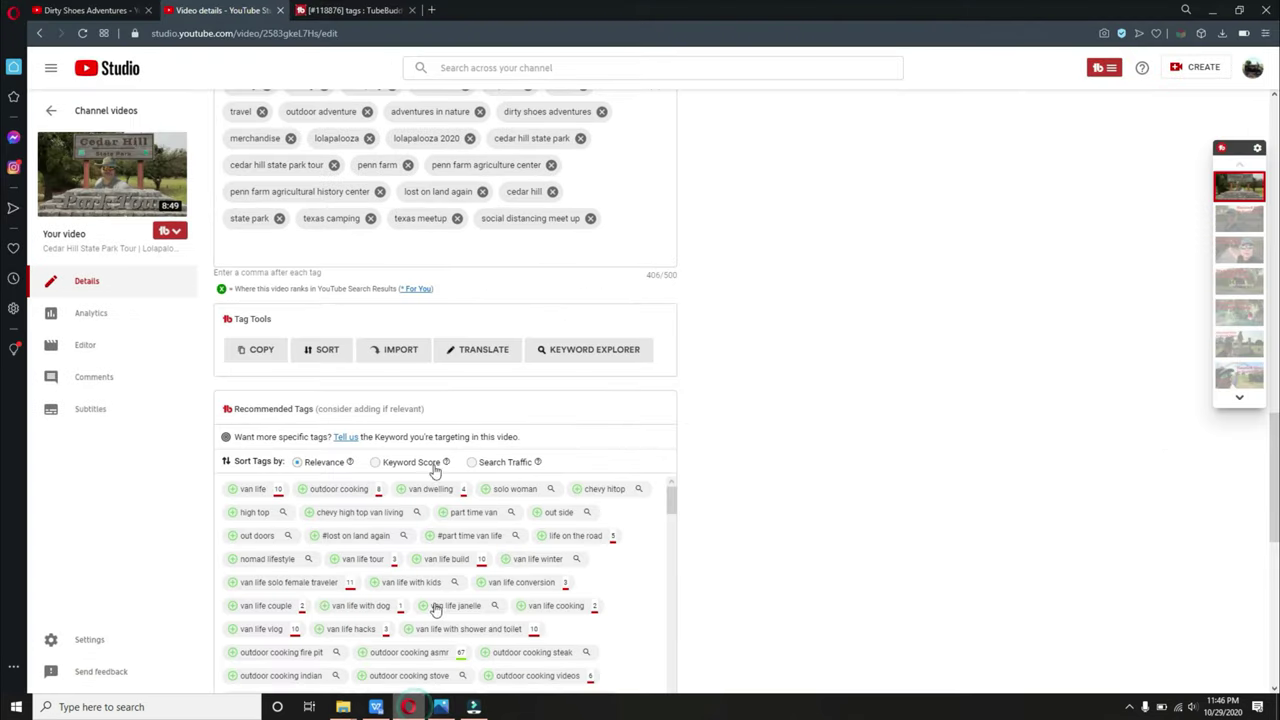
pyautogui.click(352, 10)
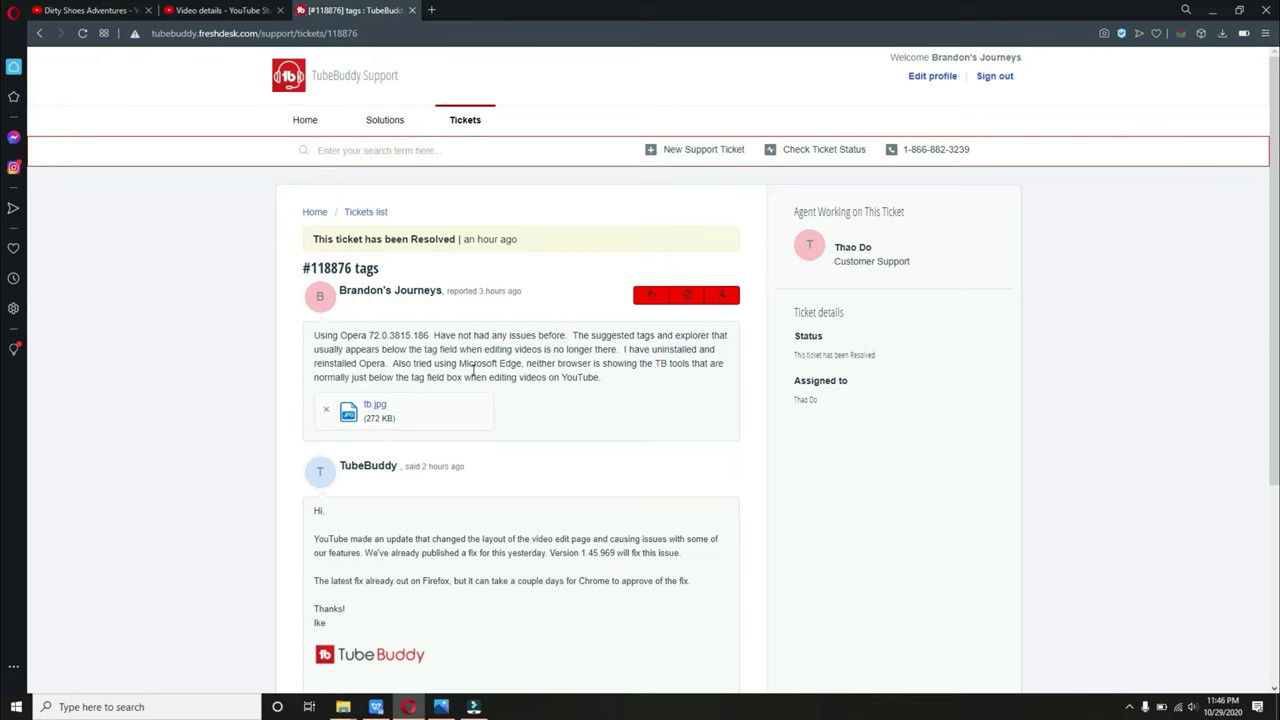
pyautogui.click(441, 707)
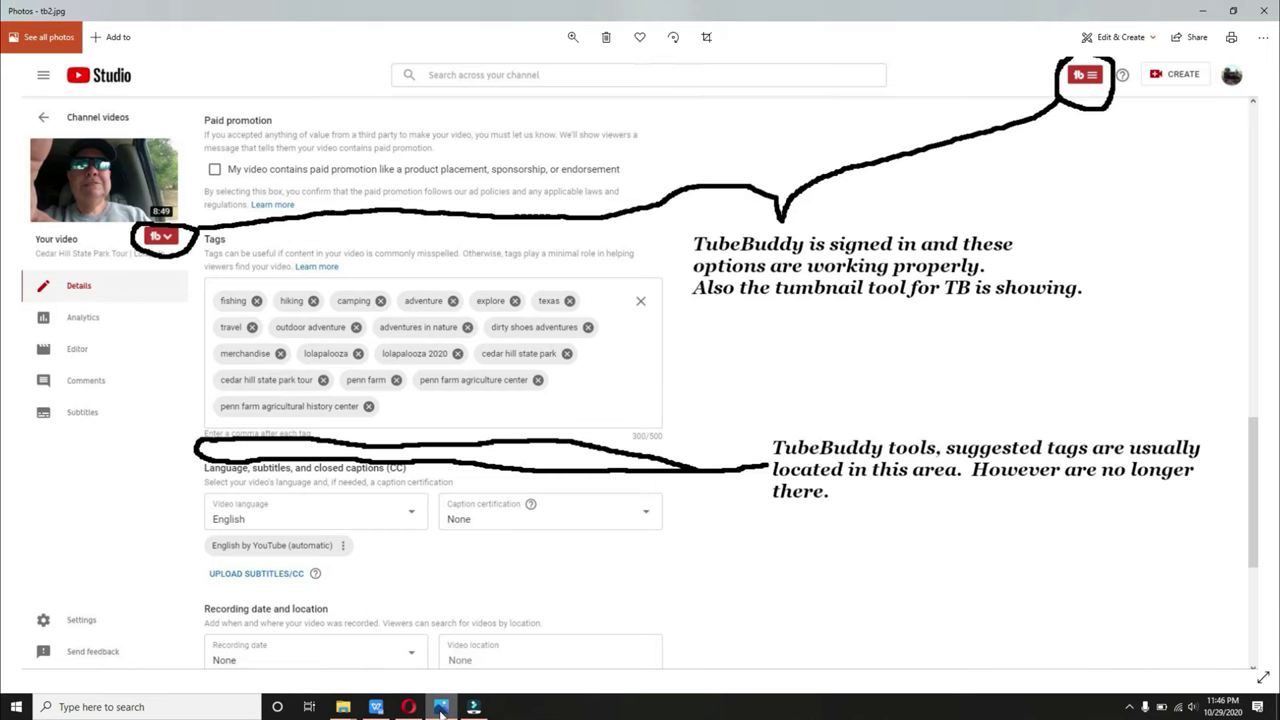
pyautogui.click(410, 707)
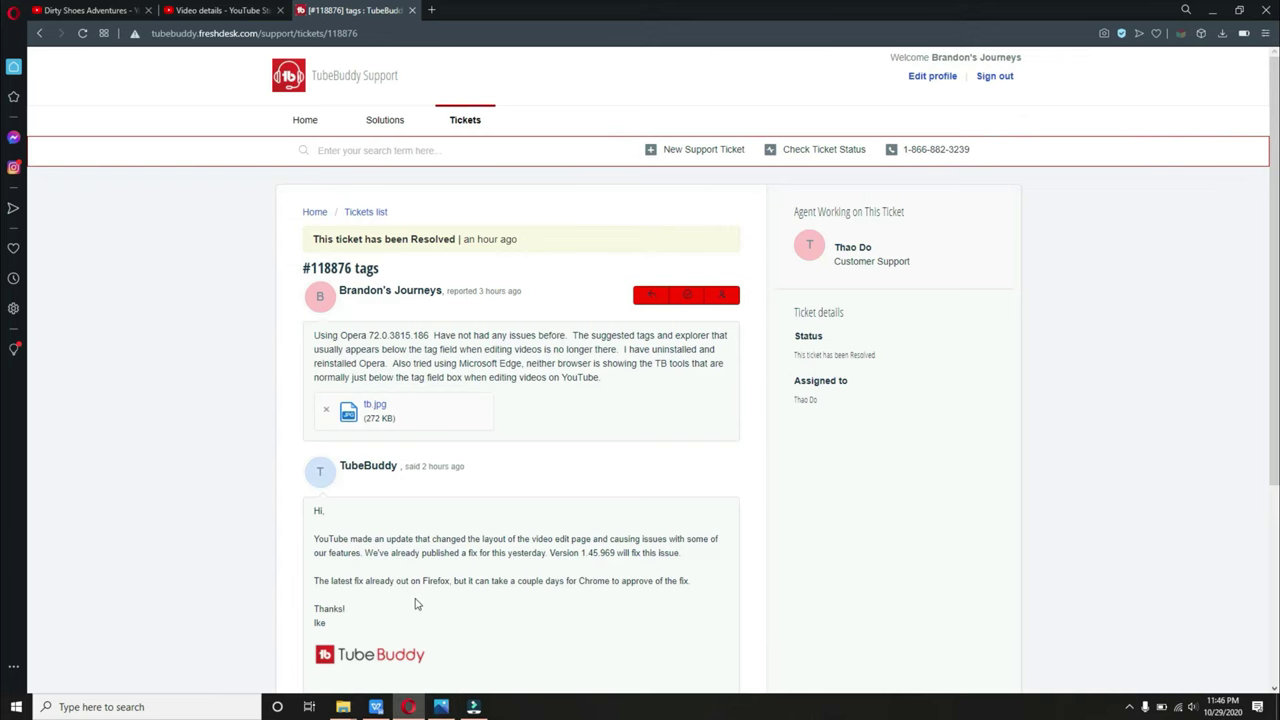
pyautogui.scroll(-2, 414, 600)
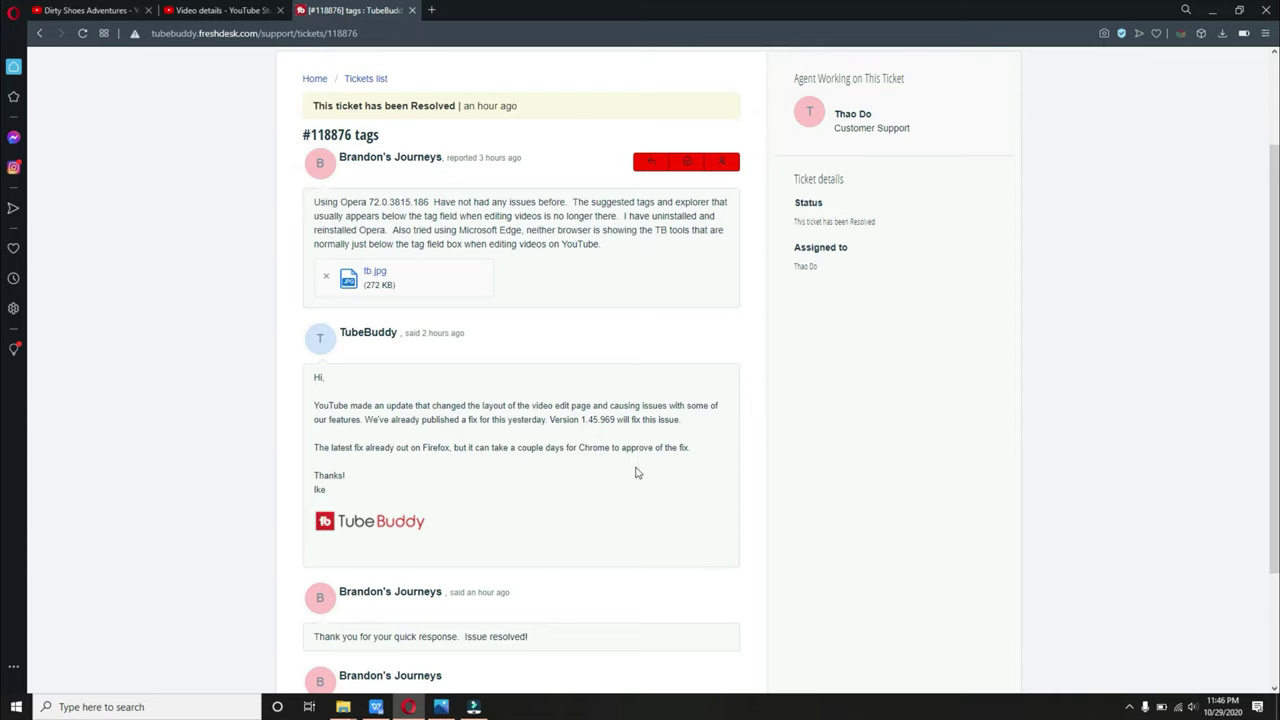
pyautogui.hotkey('alt', 'Tab')
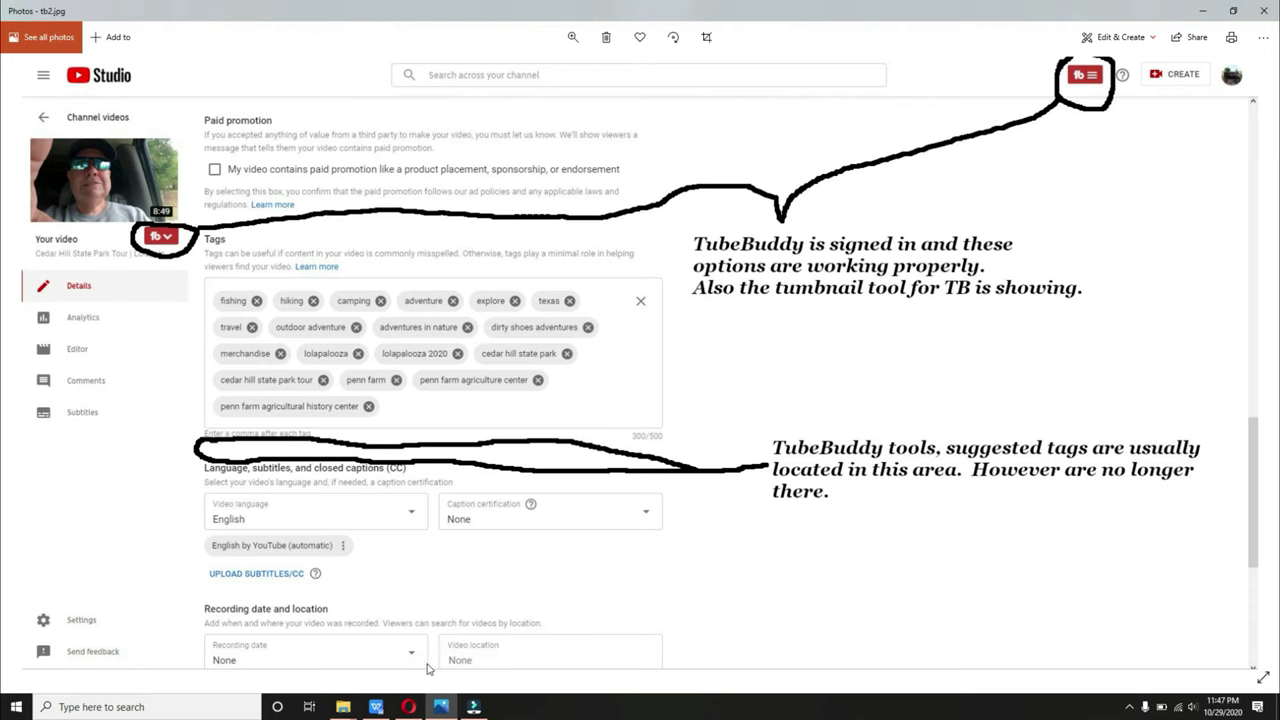
pyautogui.click(408, 707)
pyautogui.click(220, 10)
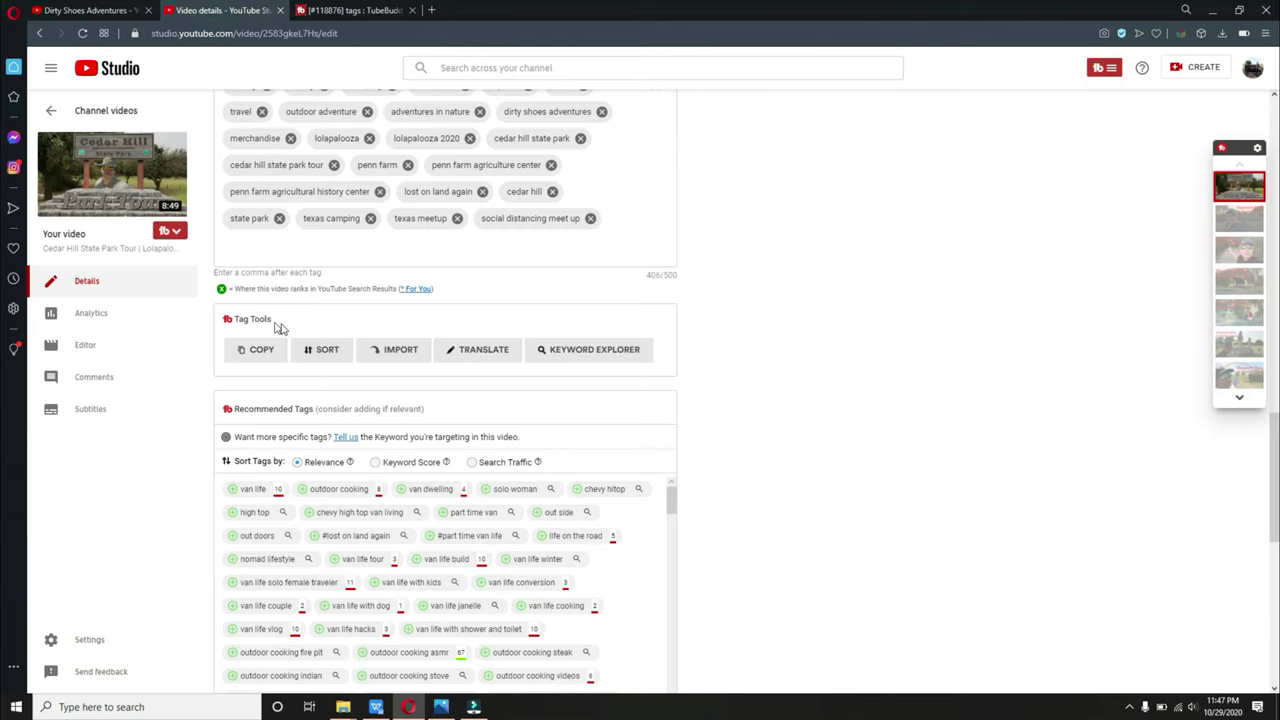
# Confirm on Opera's Extensions page that TubeBuddy 1.45.969 is installed, including under the Updates filter.
pyautogui.click(15, 14)
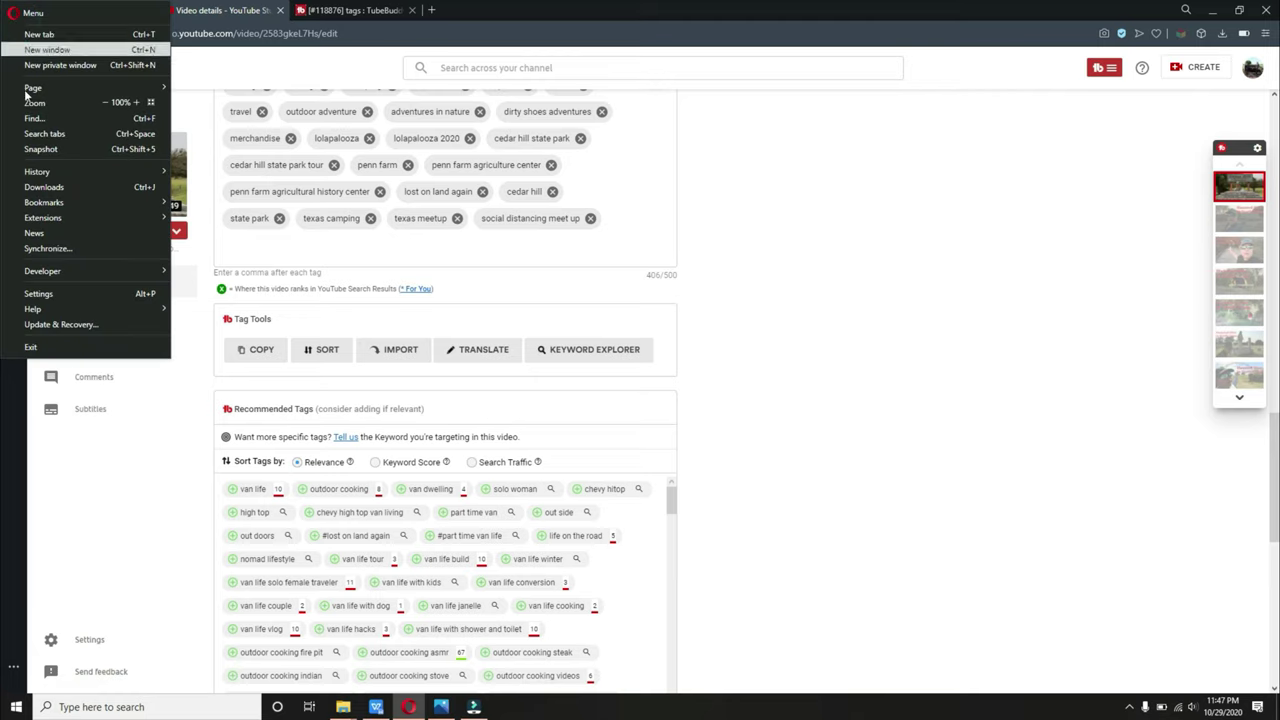
pyautogui.moveTo(60, 217)
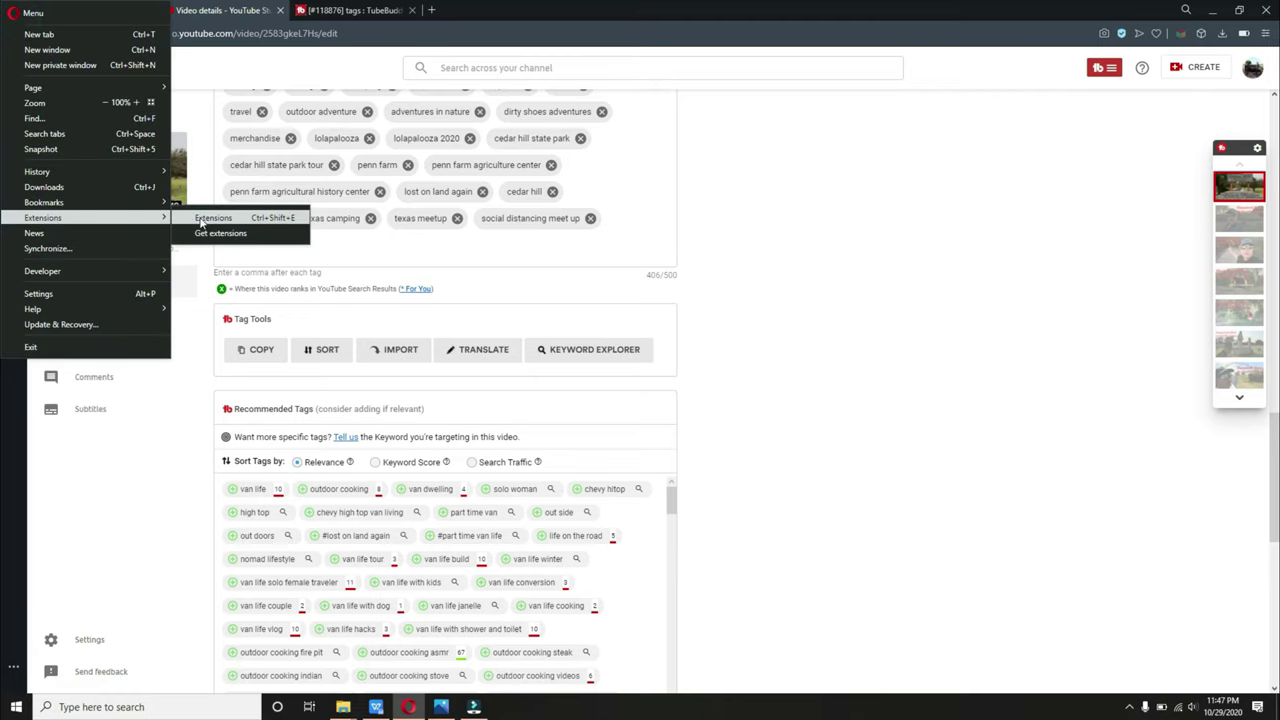
pyautogui.click(213, 219)
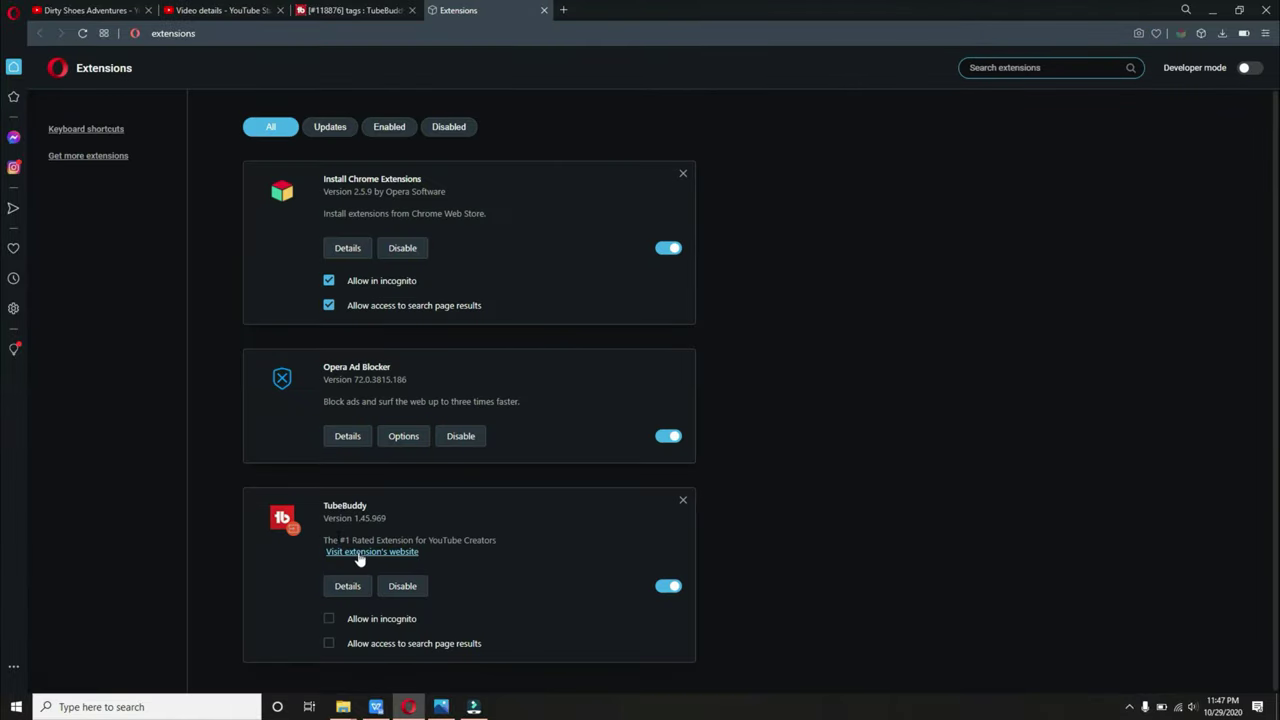
pyautogui.click(333, 128)
# Go back to the Video details tab, where Tag Tools and Recommended Tags now appear.
pyautogui.click(215, 10)
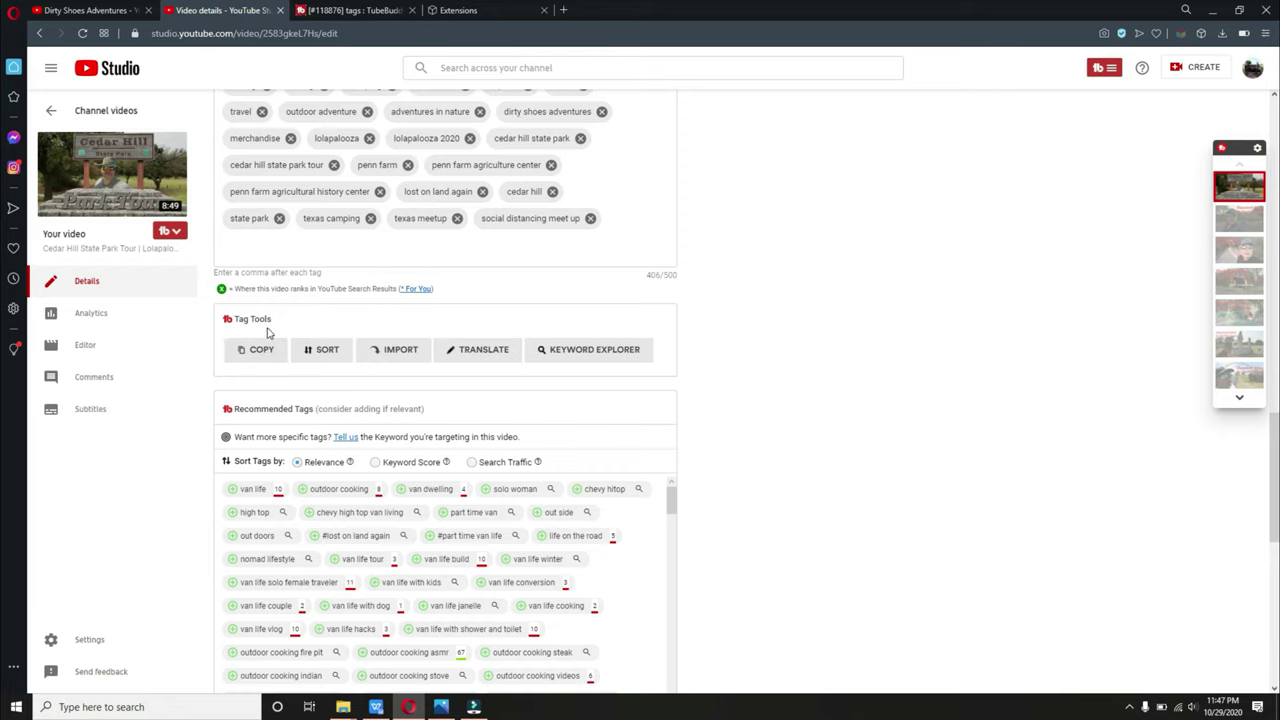